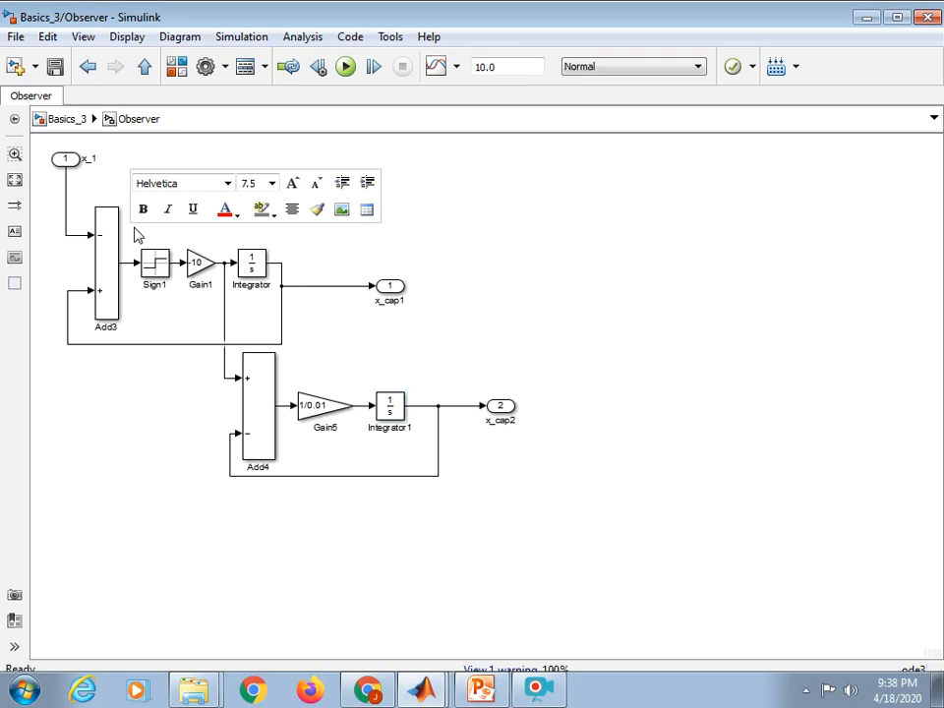
Compare the Observer subsystem's Add3 and Sign1 blocks with the estimation error and injection term equations on slide 4 in PowerPoint
left_click(474, 214)
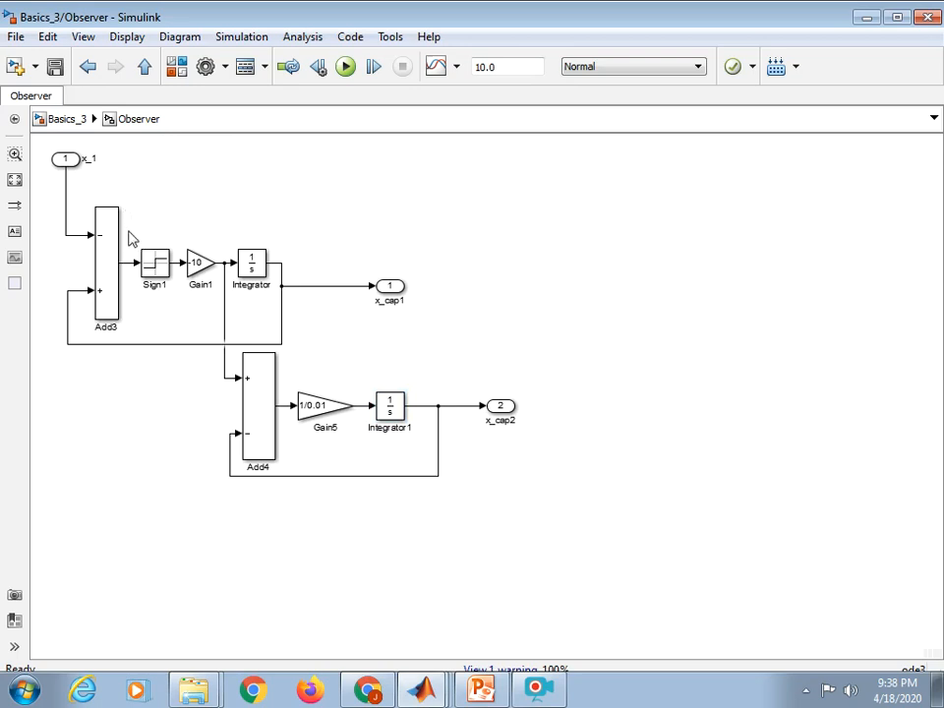
double_click(132, 237)
left_click(417, 206)
left_click(147, 271)
left_click(480, 688)
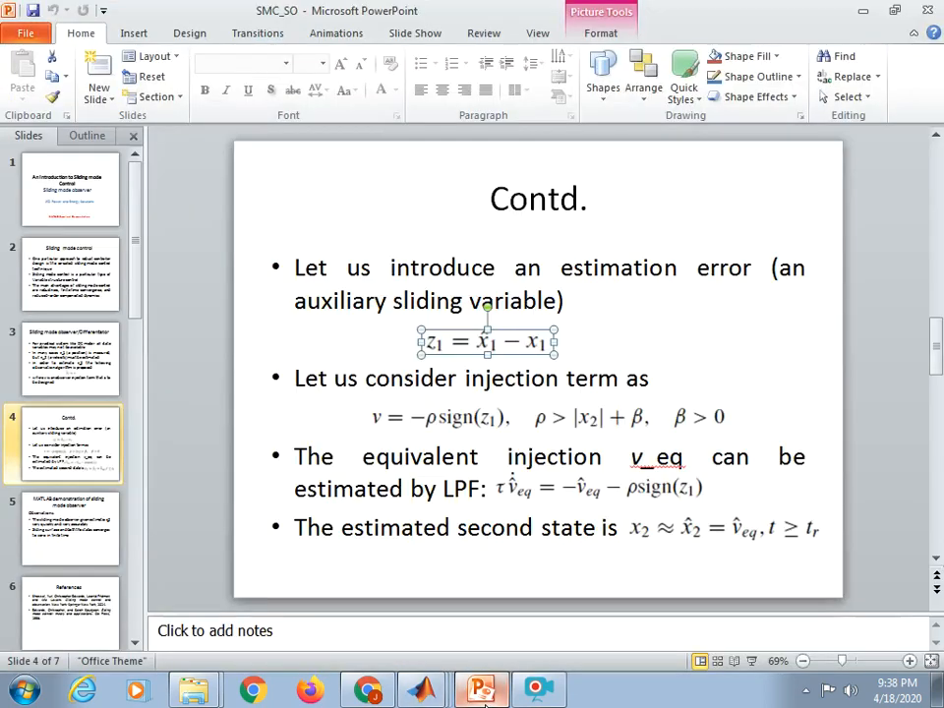
left_click(442, 433)
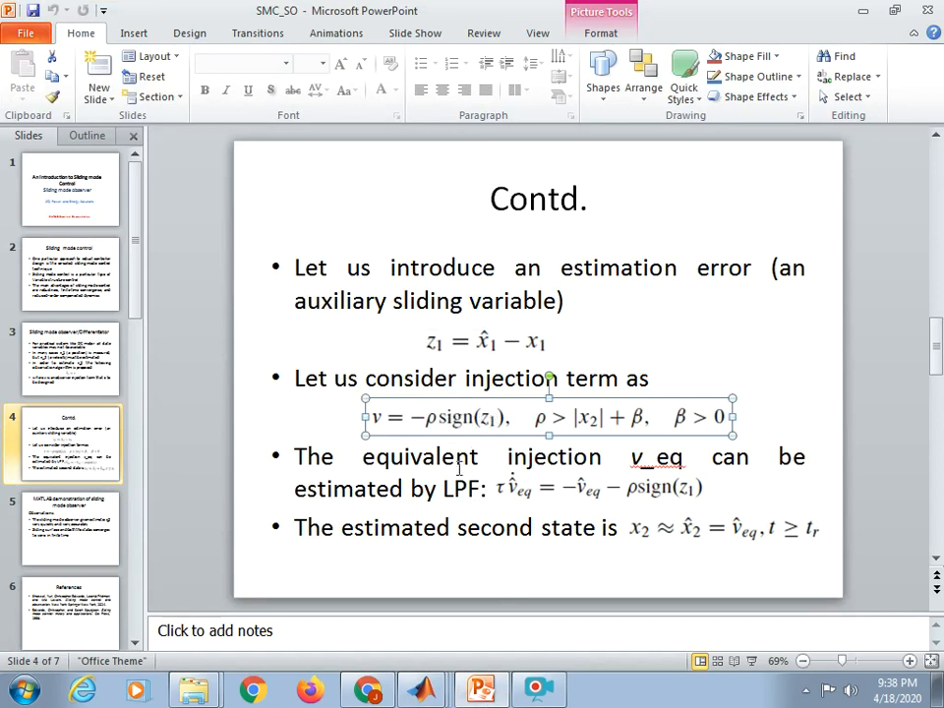
left_click(478, 691)
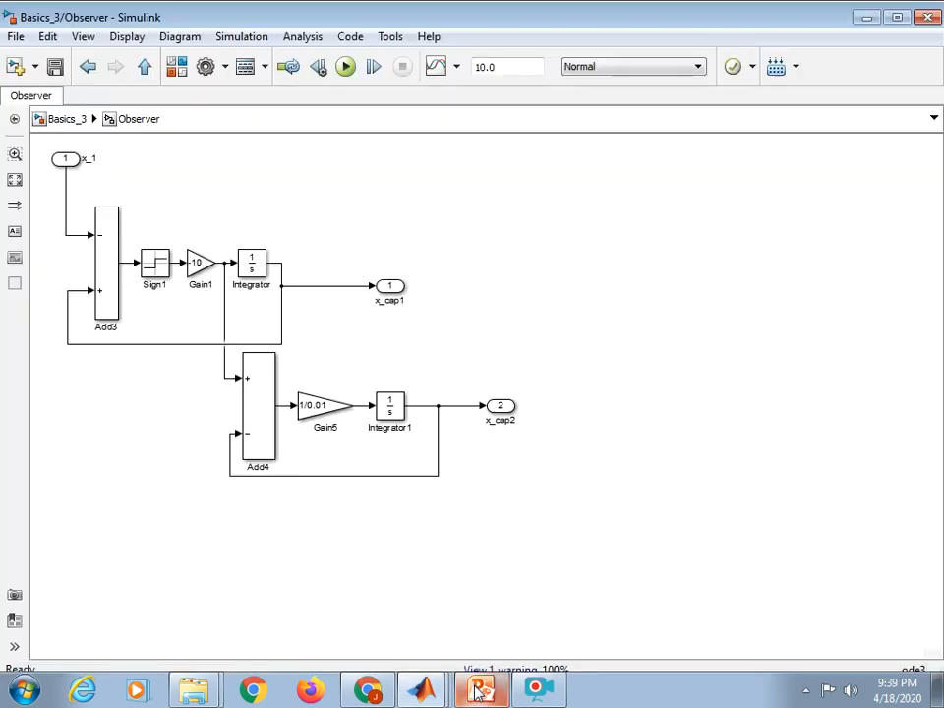
Check the gain parameter of the Gain1 block in the Observer subsystem
left_click(200, 265)
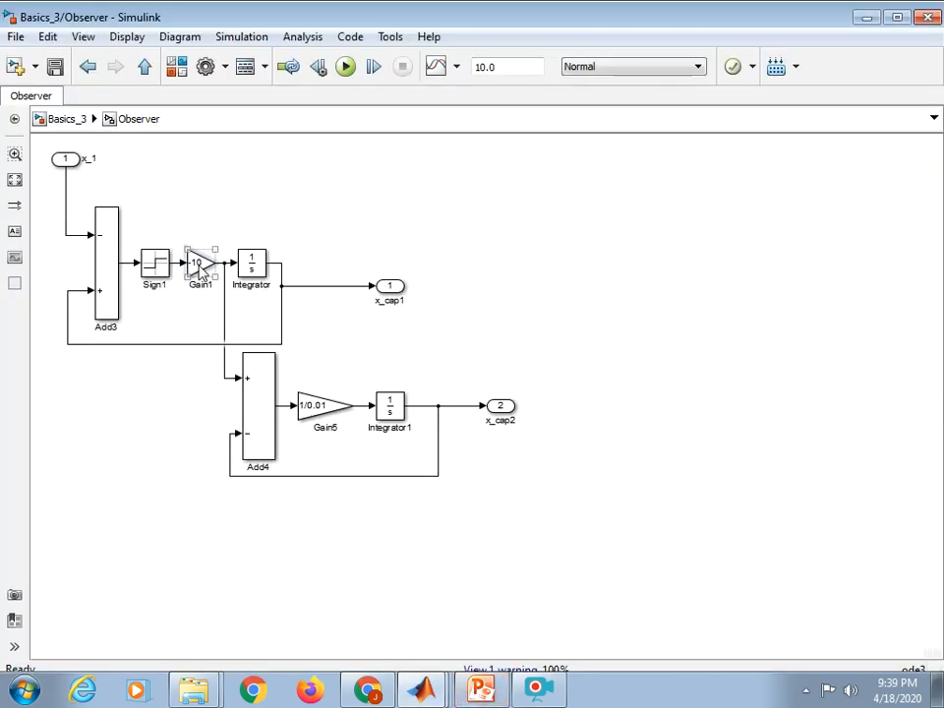
double_click(200, 269)
left_click(284, 254)
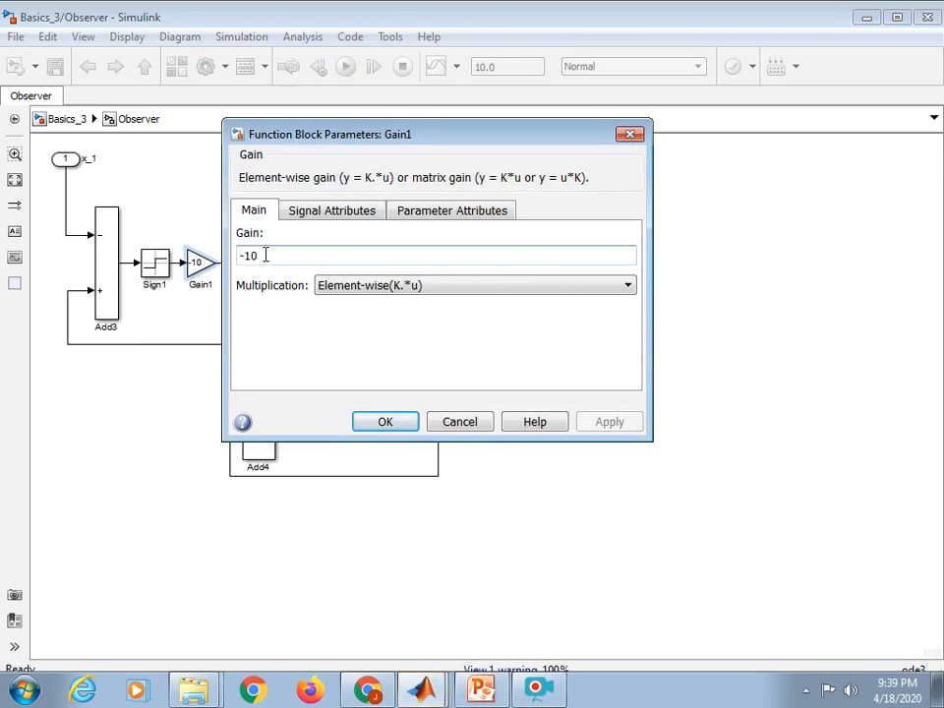
left_click(384, 422)
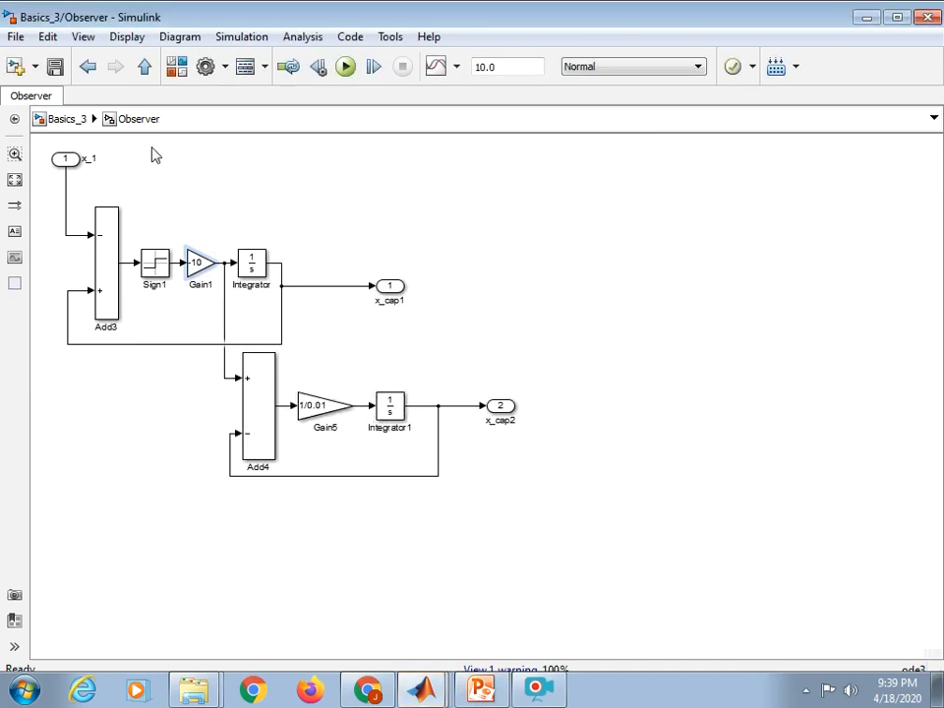
Switch to PowerPoint and review the low-pass filter equation for v_eq and the estimated second state equation
left_click(480, 691)
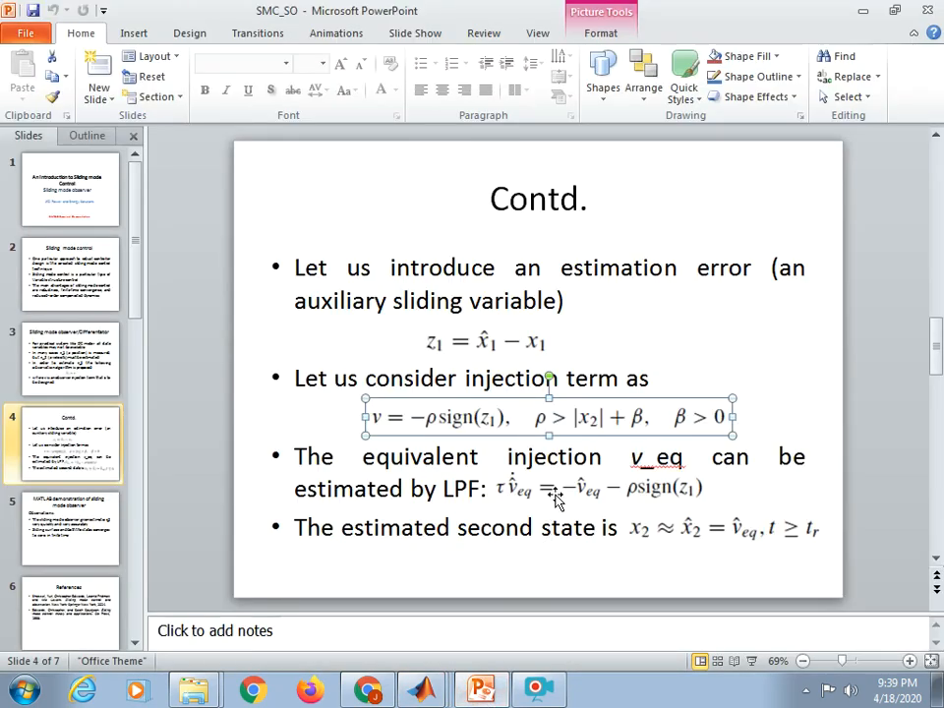
left_click(549, 491)
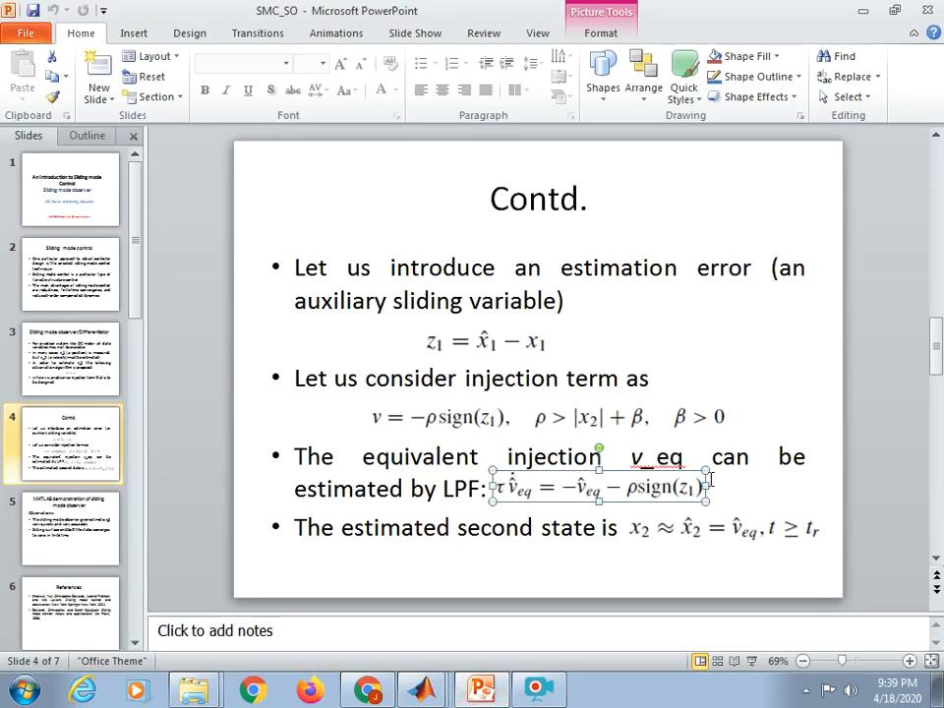
left_click(694, 531)
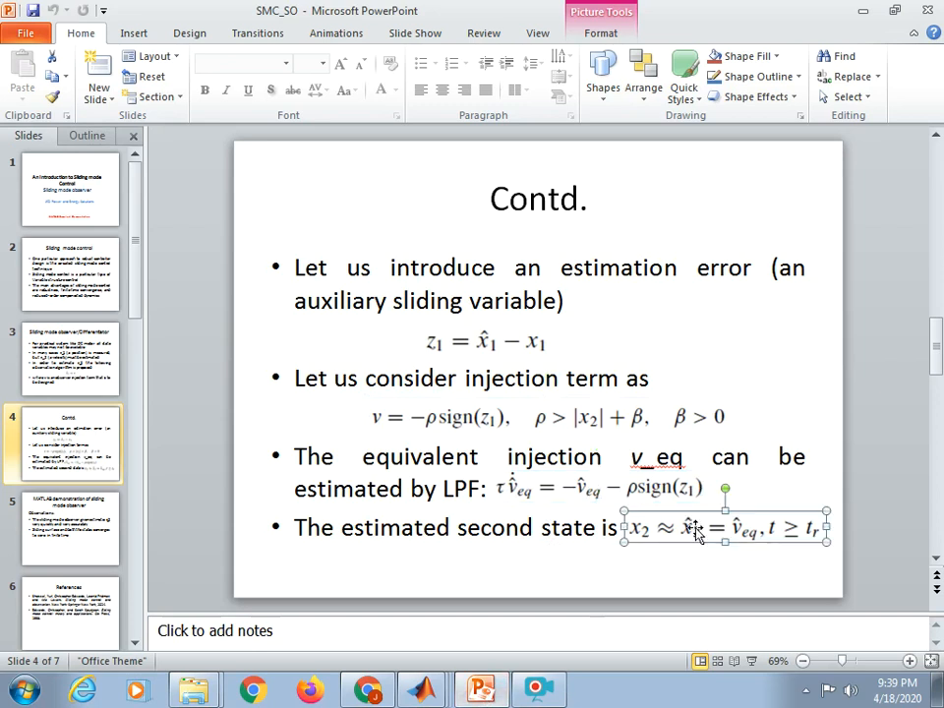
left_click(481, 693)
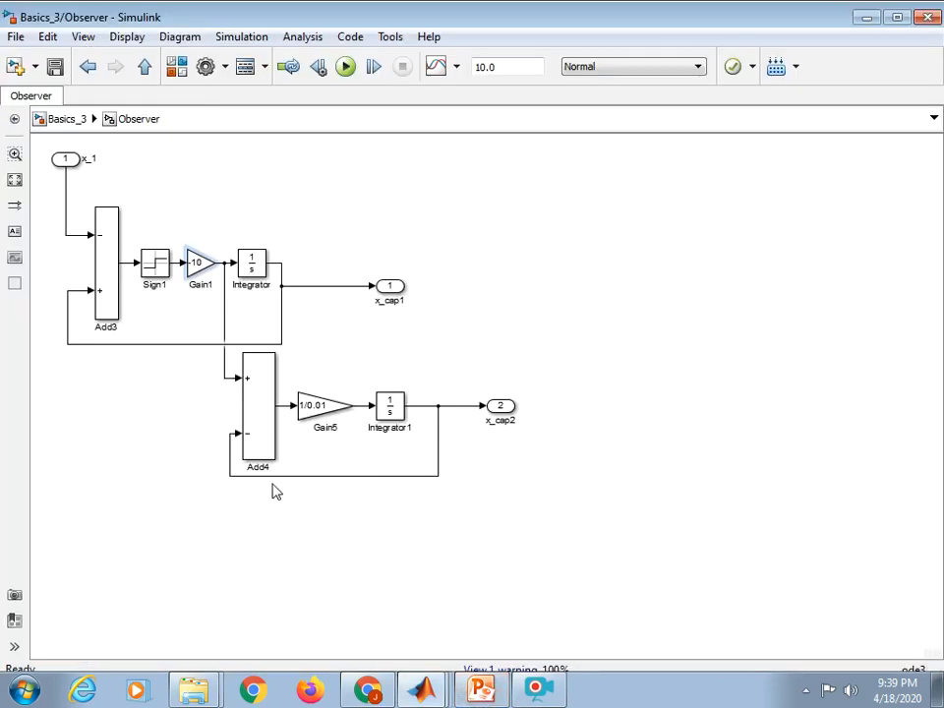
Inspect the Add4 inputs and the gain parameter of the Gain5 block in the Observer's low-pass filter
left_click(253, 387)
left_click(227, 454)
left_click(314, 417)
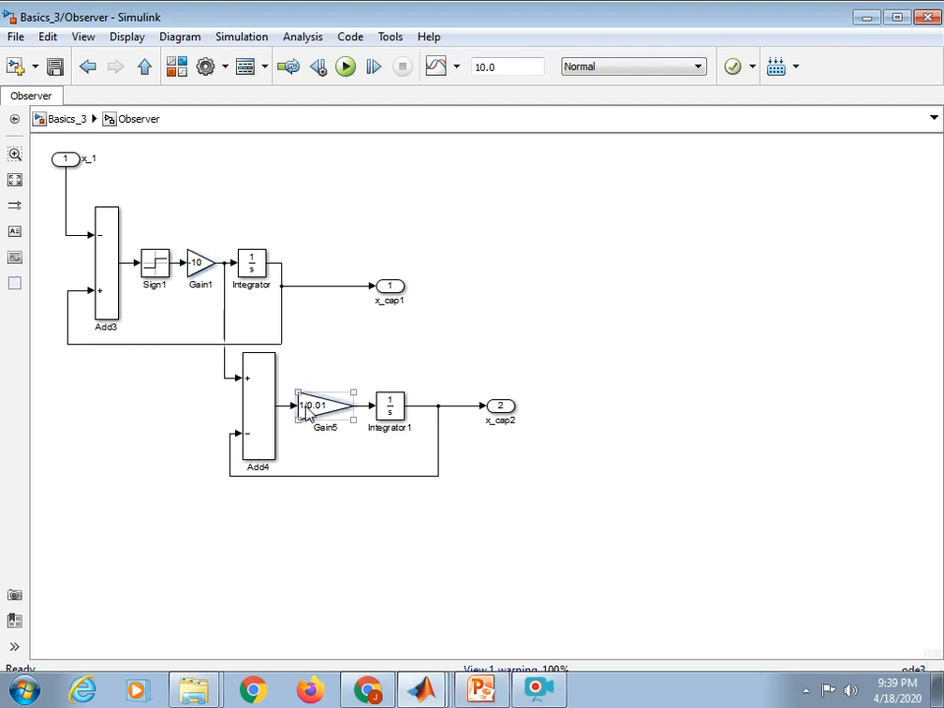
double_click(307, 414)
left_click(424, 404)
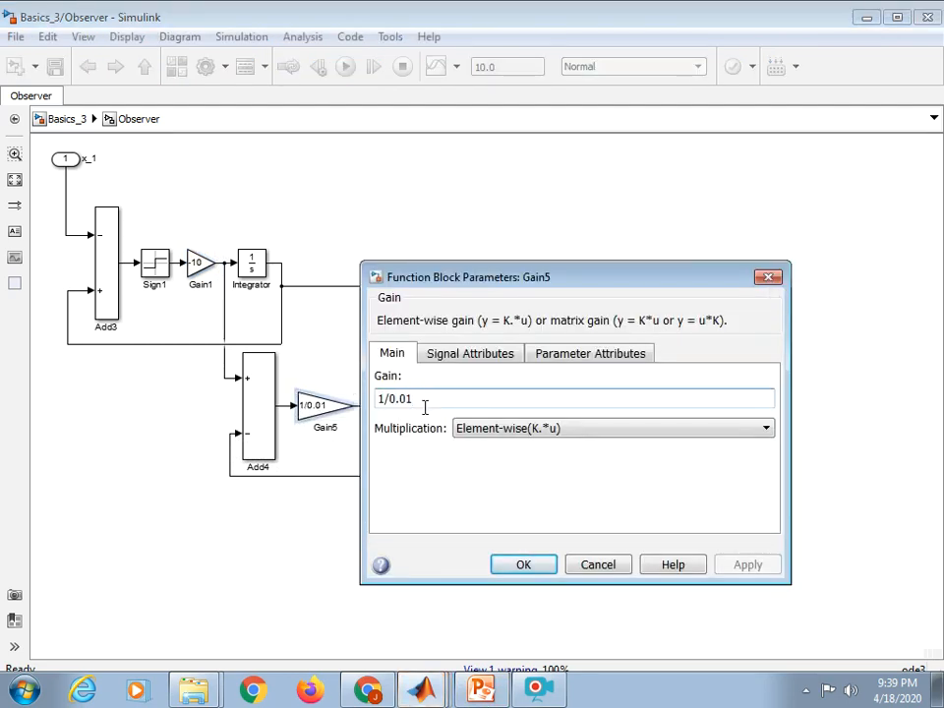
key("Return")
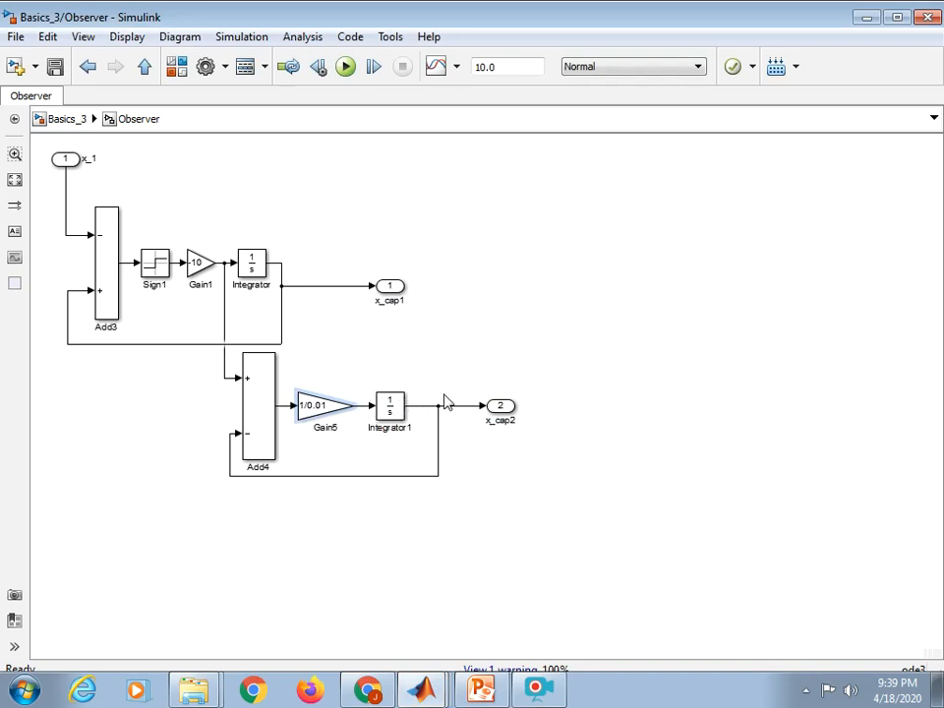
Return to the top-level Basics_3 model and rename the Sliding surface1 block as xcap1
left_click(144, 67)
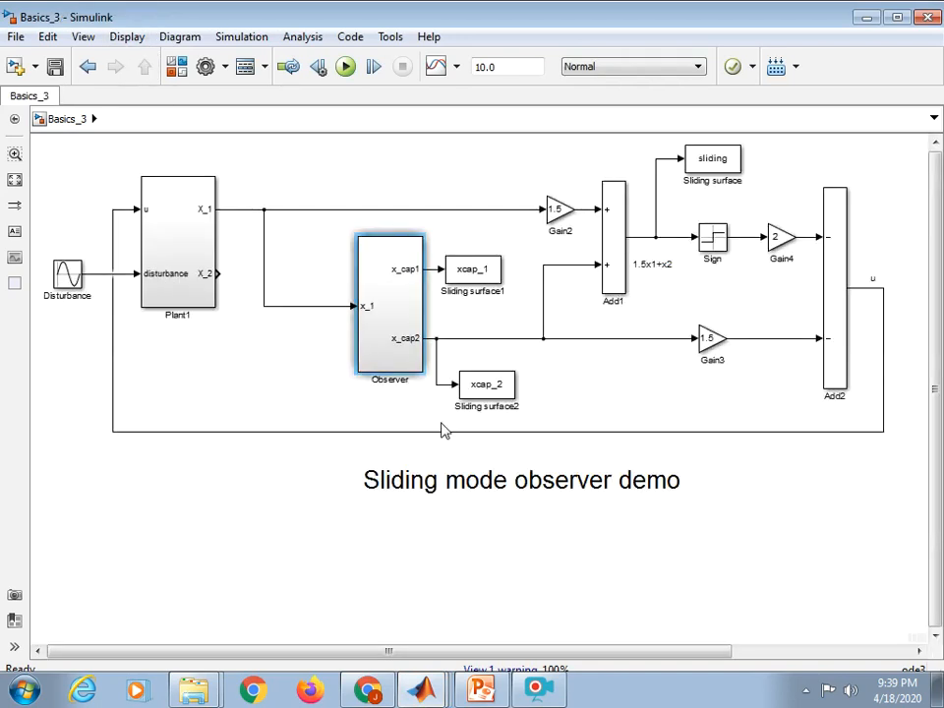
left_click(383, 377)
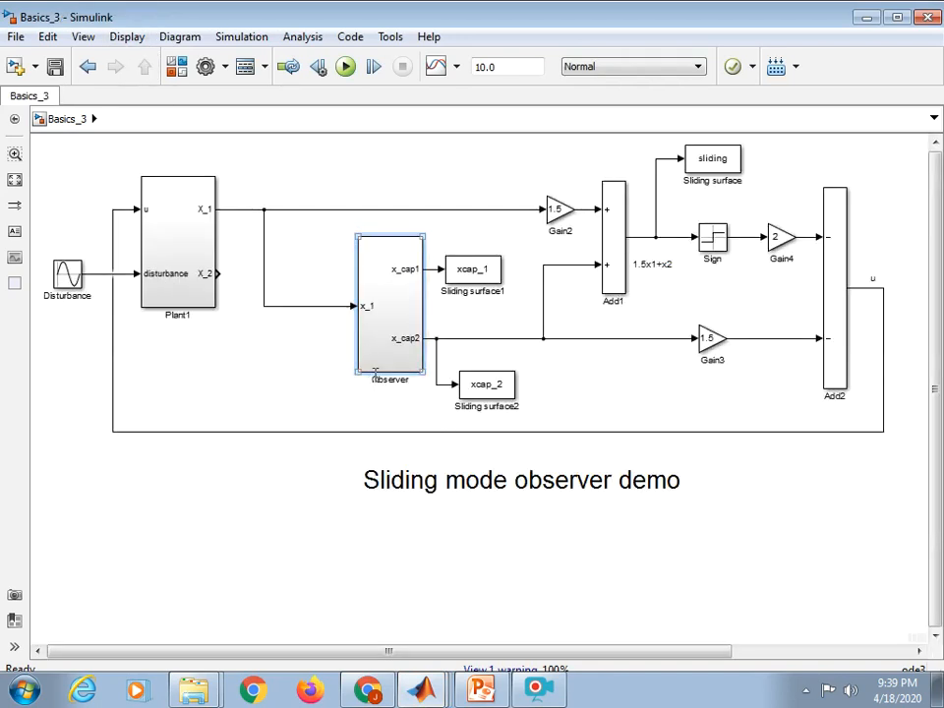
left_click(395, 385)
left_click(482, 292)
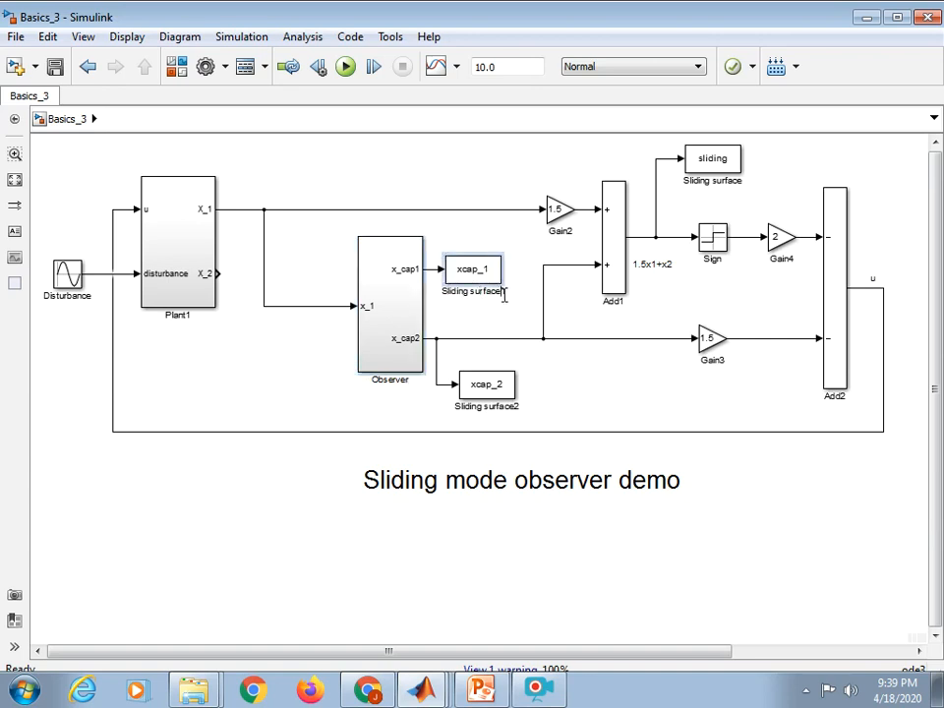
key("BackSpace")
key("BackSpace")
key("BackSpace")
key("BackSpace")
key("BackSpace")
key("BackSpace")
key("BackSpace")
key("BackSpace")
key("BackSpace")
key("BackSpace")
key("BackSpace")
key("BackSpace")
key("BackSpace")
key("BackSpace")
type("xcap")
Rename the Sliding surface2 block as xcap2
left_click(506, 385)
left_click(511, 406)
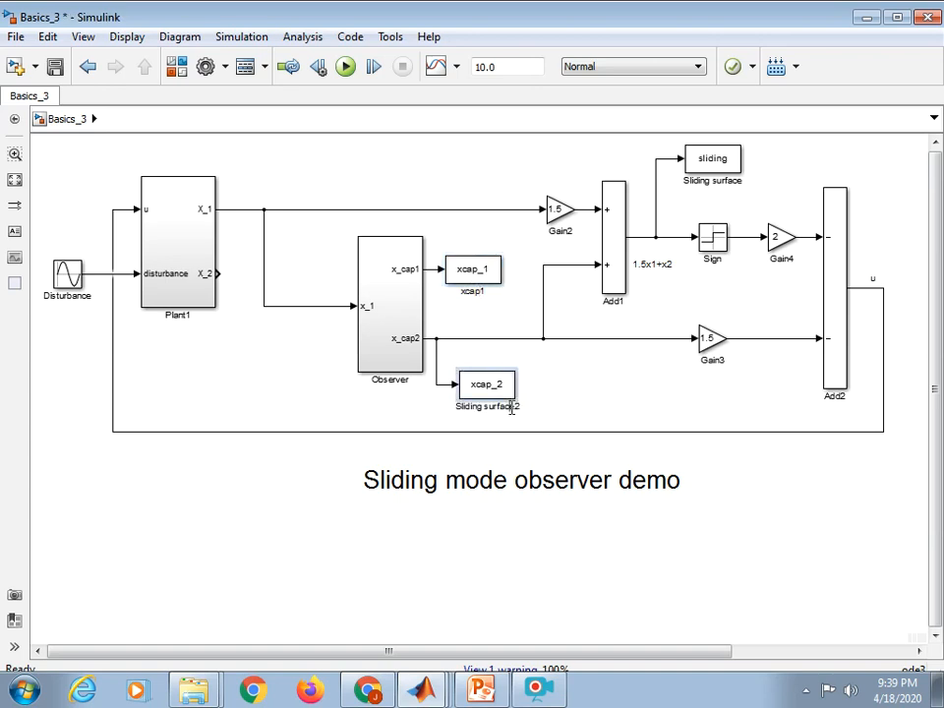
key("BackSpace")
key("BackSpace")
key("BackSpace")
key("BackSpace")
key("BackSpace")
key("BackSpace")
key("BackSpace")
key("BackSpace")
key("BackSpace")
key("BackSpace")
key("BackSpace")
key("BackSpace")
key("BackSpace")
type("xcap")
left_click(574, 421)
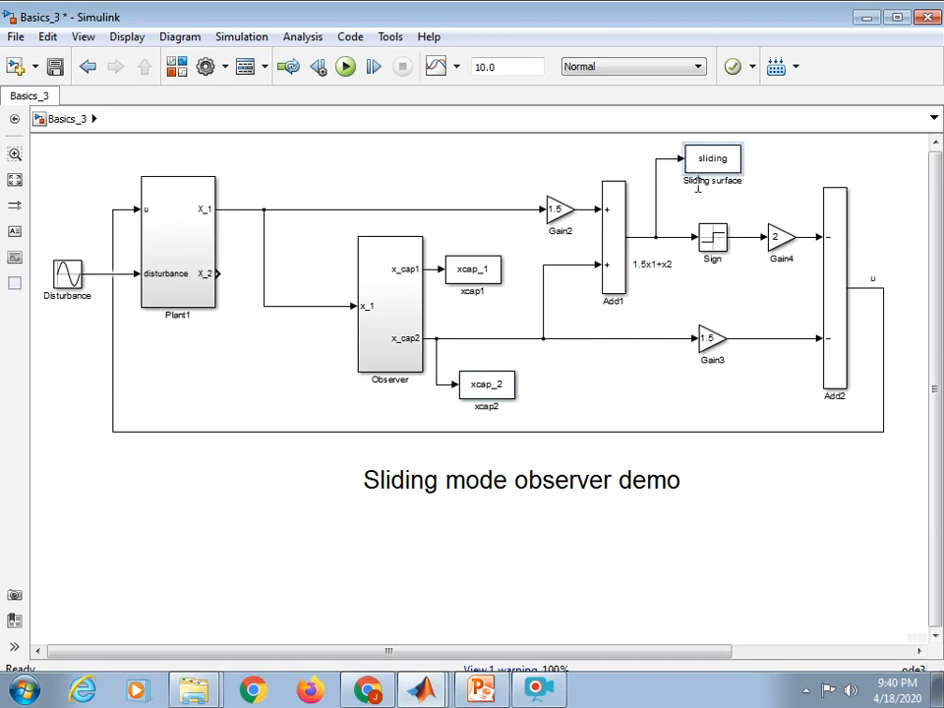
Save the Basics_3 model and run its simulation with the 10.0 stop time
left_click(781, 239)
left_click(166, 226)
left_click(55, 69)
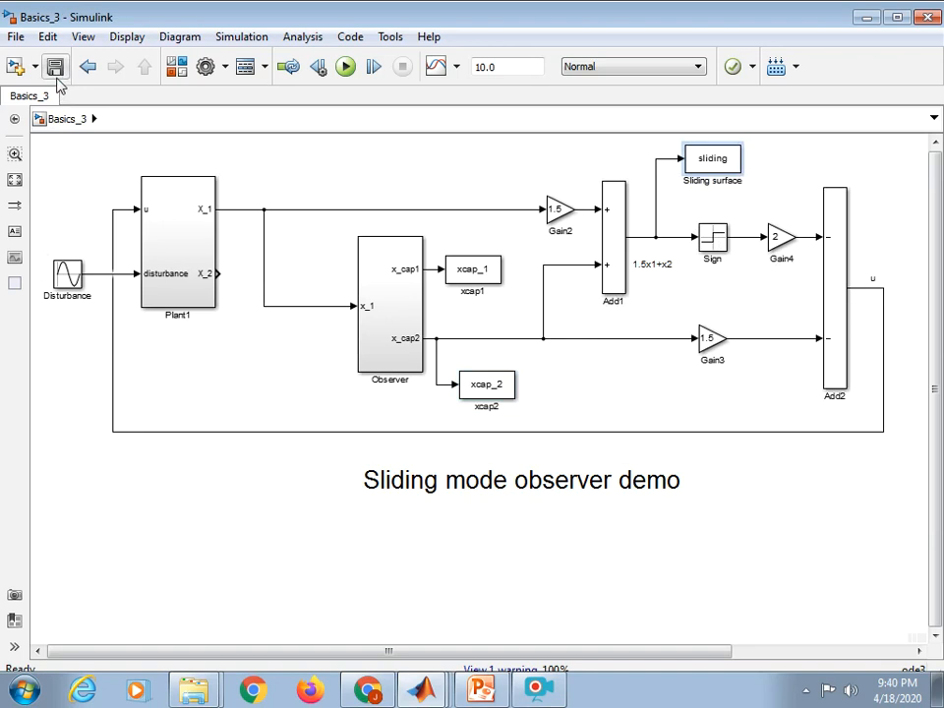
left_click(347, 66)
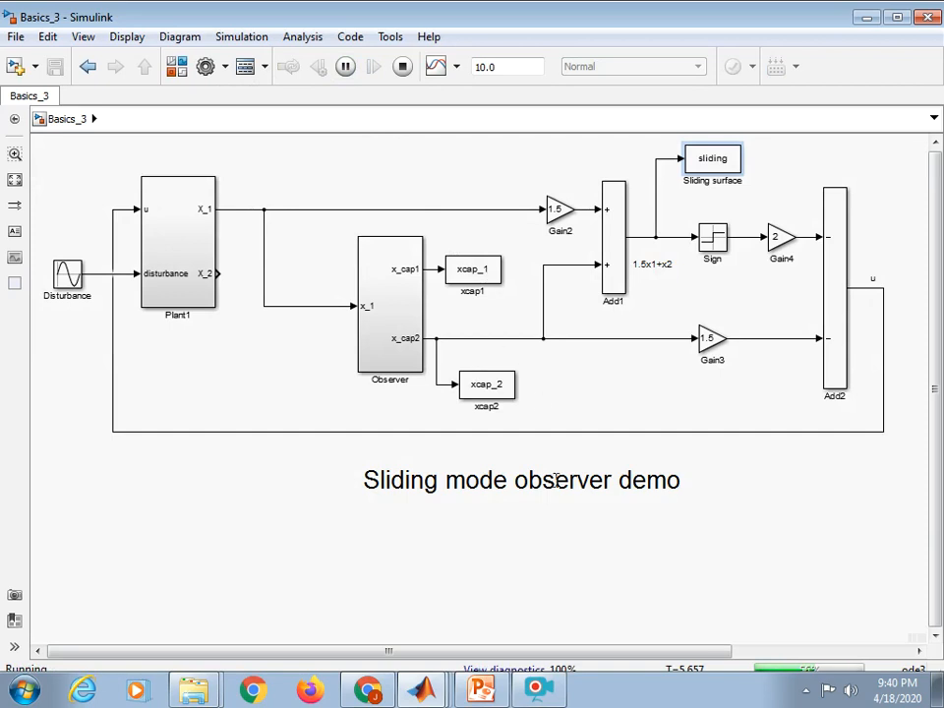
Switch to the MATLAB command window, create figure 1 and plot xcap_2 against t
left_click(429, 688)
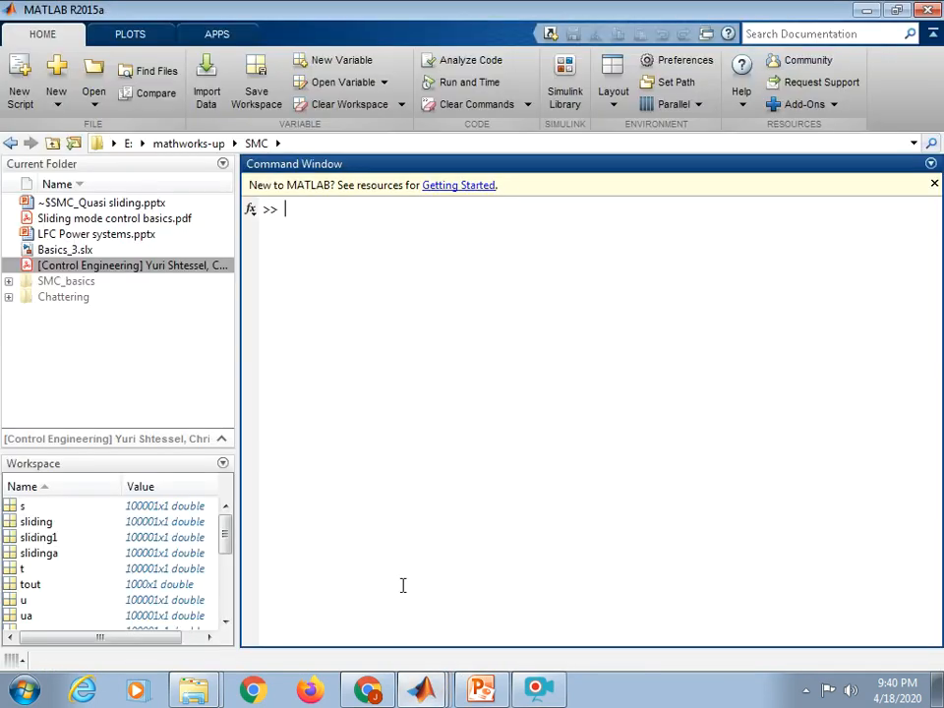
type("fi")
key("Up")
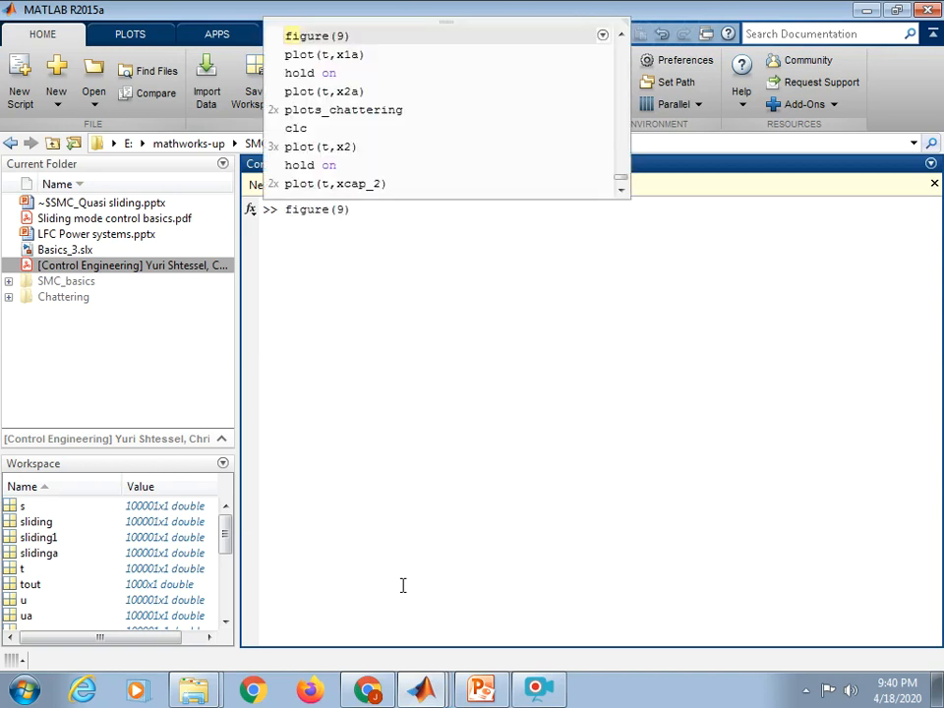
key("BackSpace")
key("BackSpace")
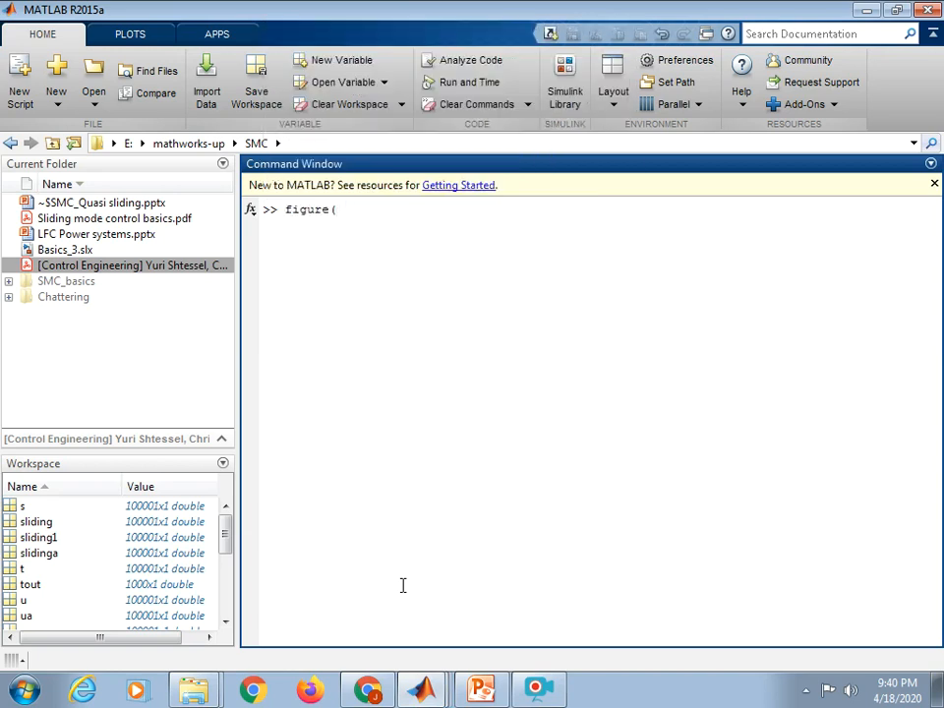
type("1)")
key("Return")
left_click(402, 585)
type("pl")
key("Up")
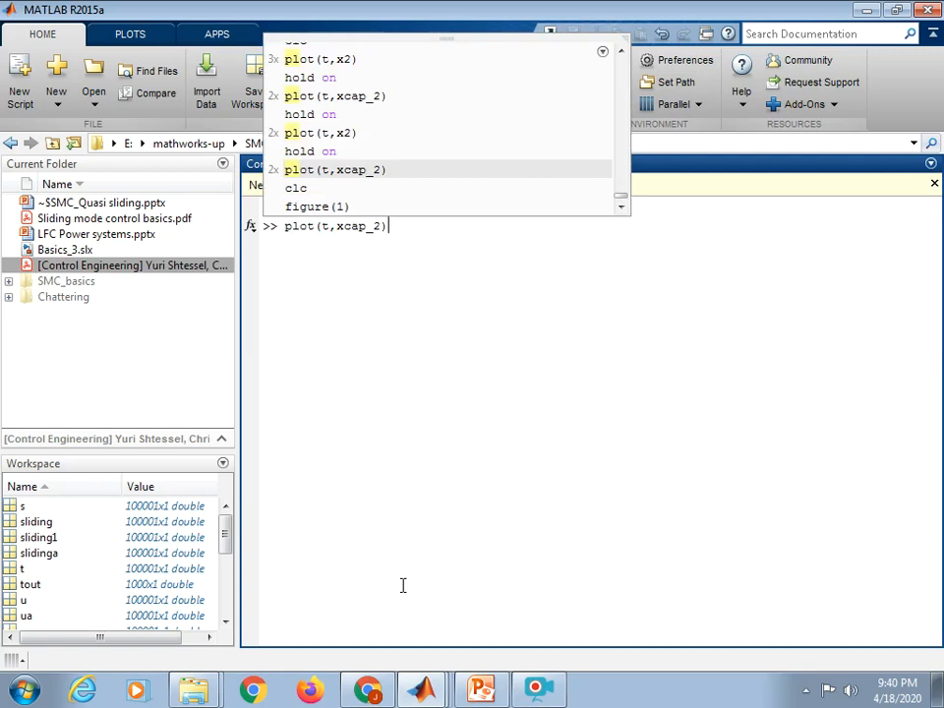
key("Return")
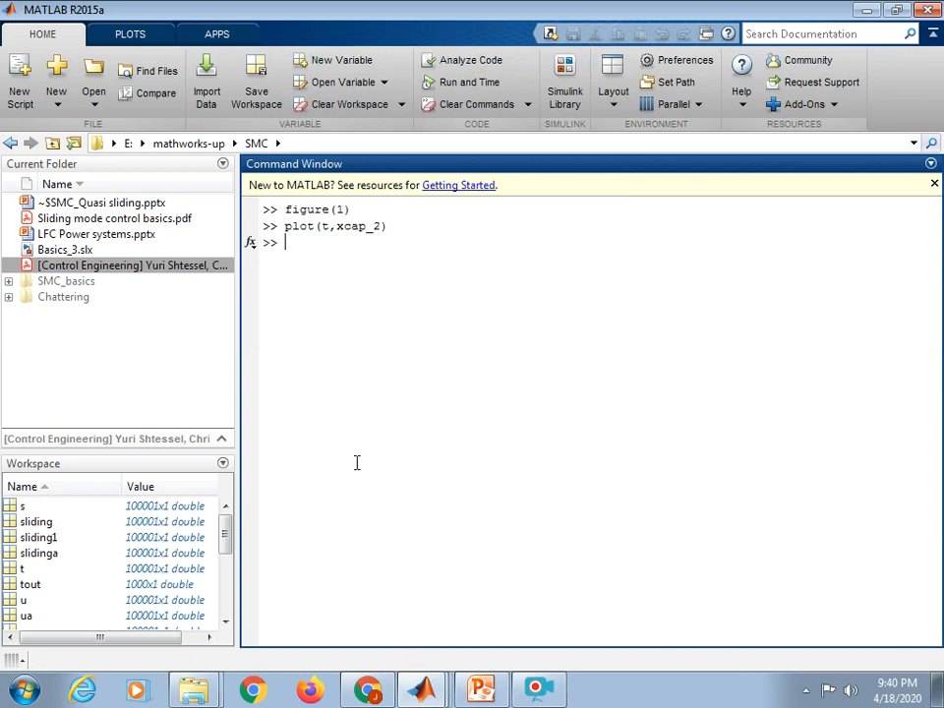
Hold the current plot and overlay x2 against t in figure 1
type("hold on")
key("Return")
type("p")
key("Up")
key("BackSpace")
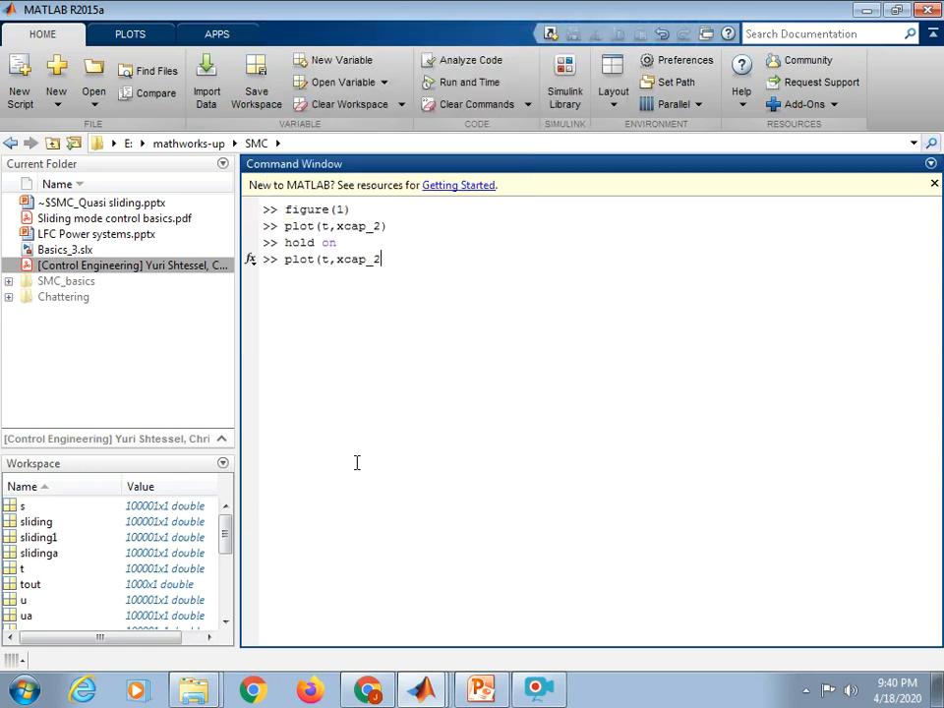
key("BackSpace")
type("2)")
key("Return")
Set the y-axis limits of figure 1 to [-4 2]
type("ylim")
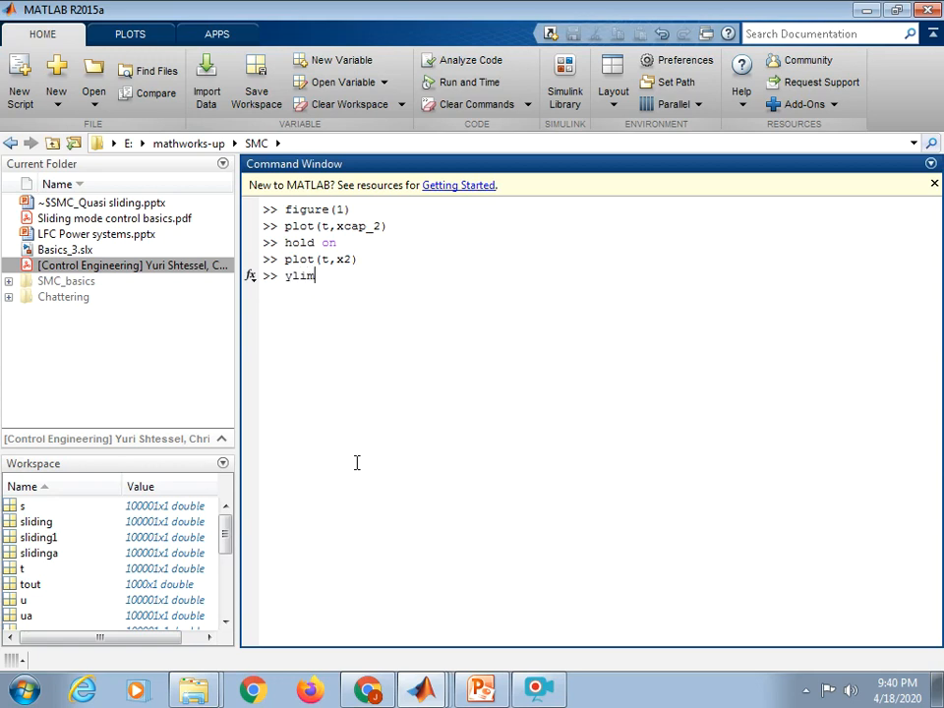
type("(")
type("[-4 2])")
key("Return")
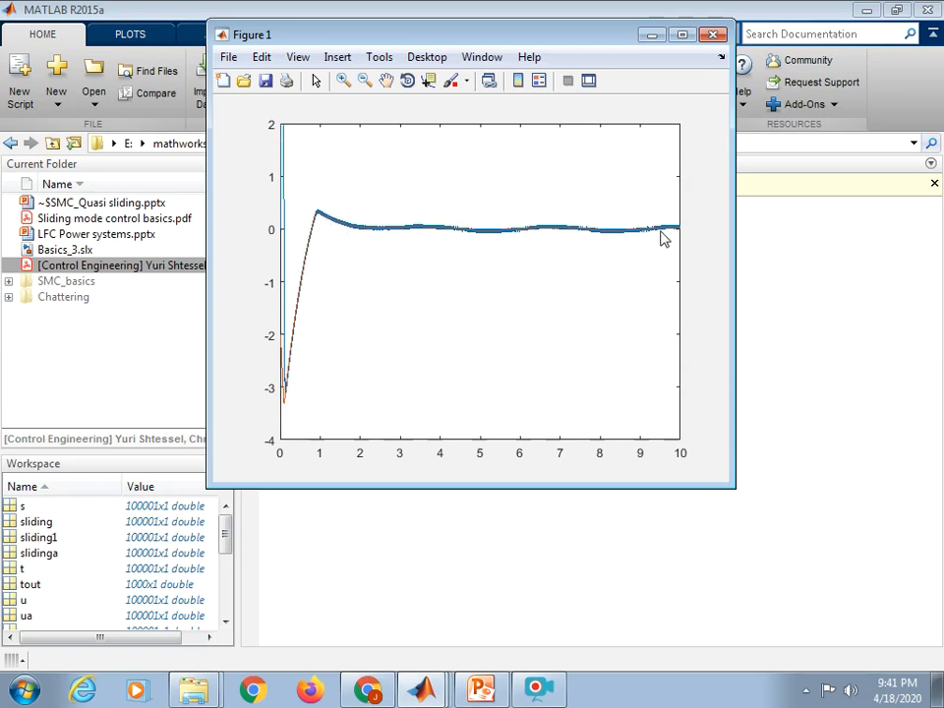
Create figure 2, plot sliding against t in it and view the resulting figure
left_click(771, 363)
type("figure")
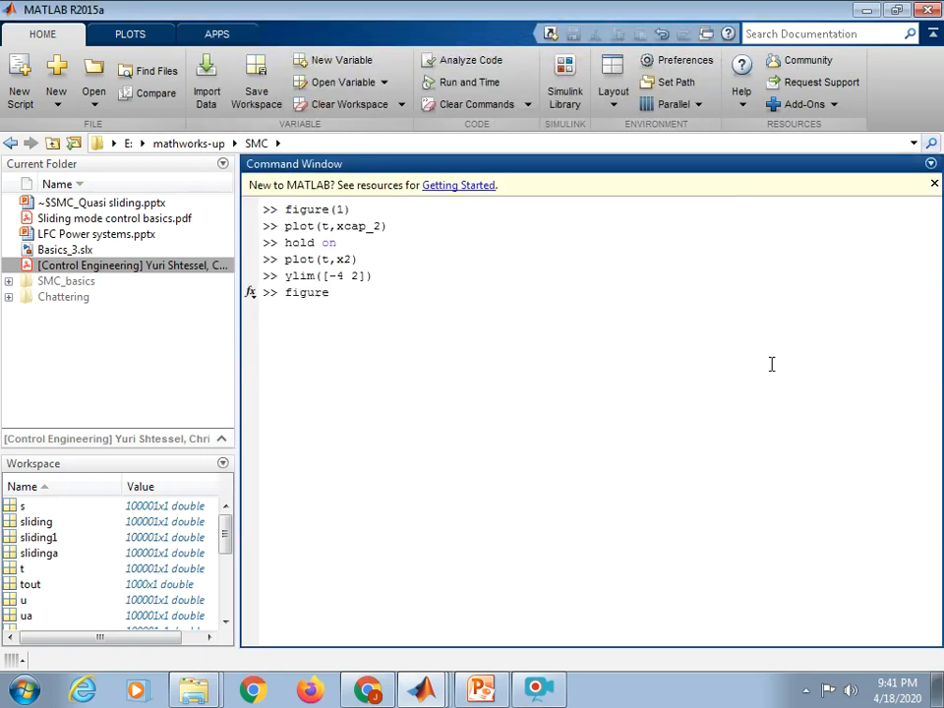
type("(2)")
key("Return")
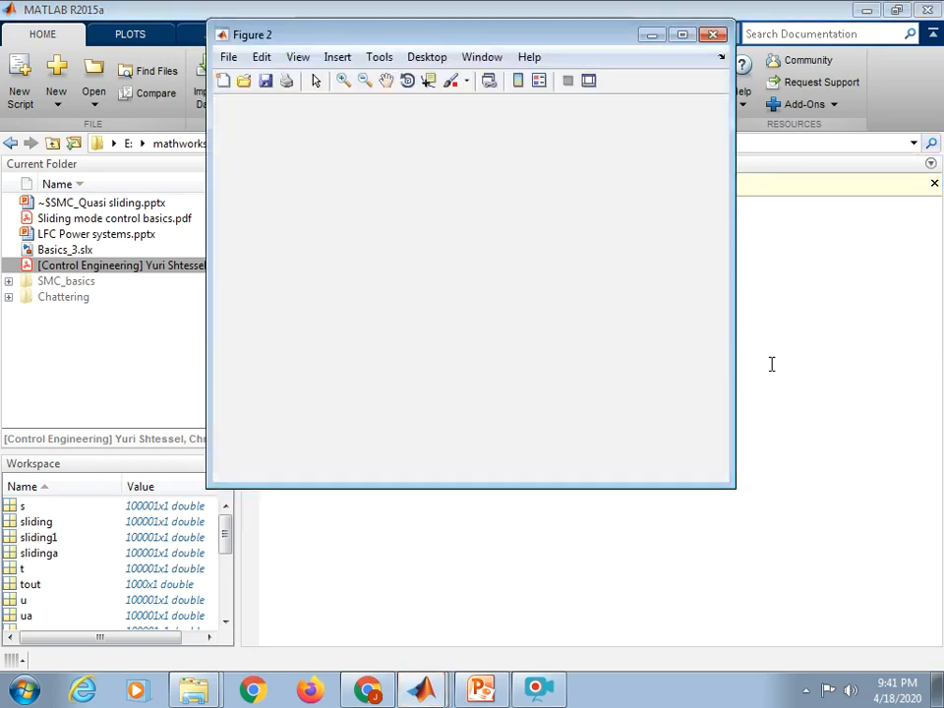
type("plot(t")
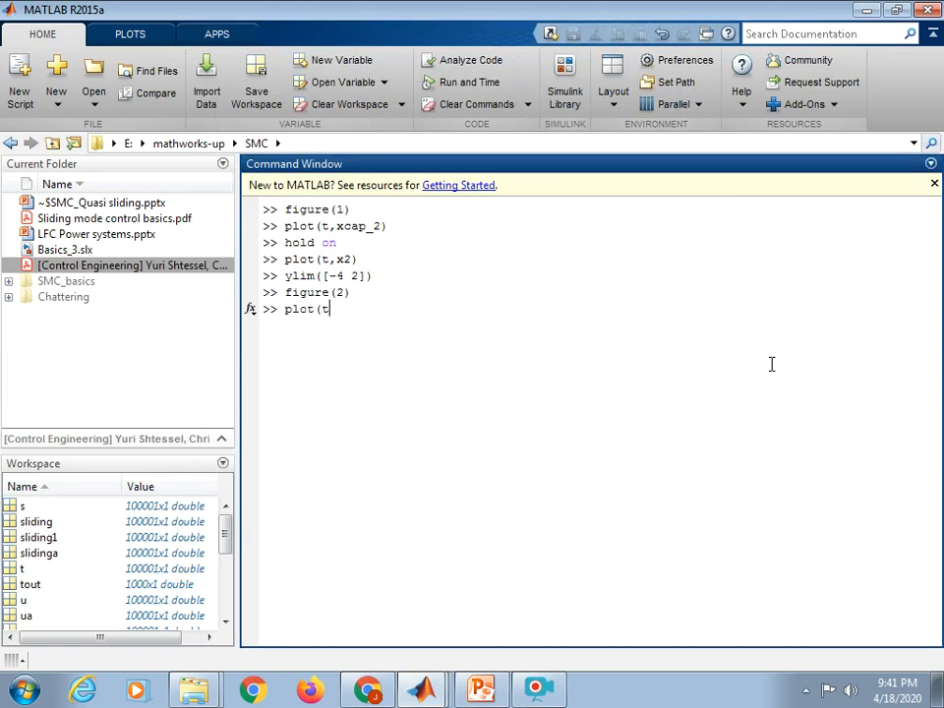
type(",sliding)")
key("Return")
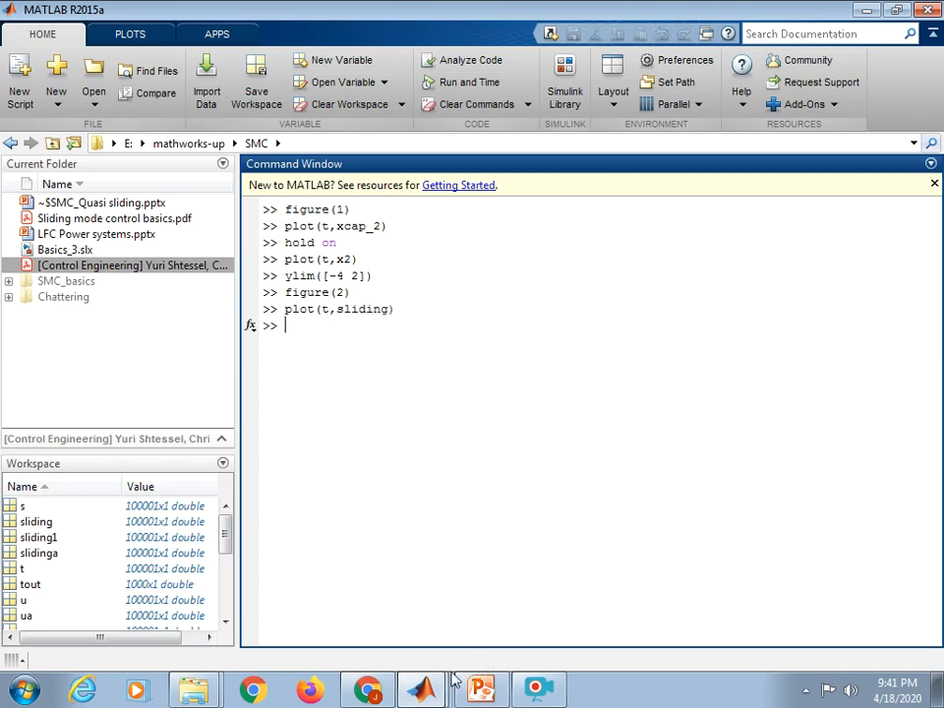
left_click(423, 664)
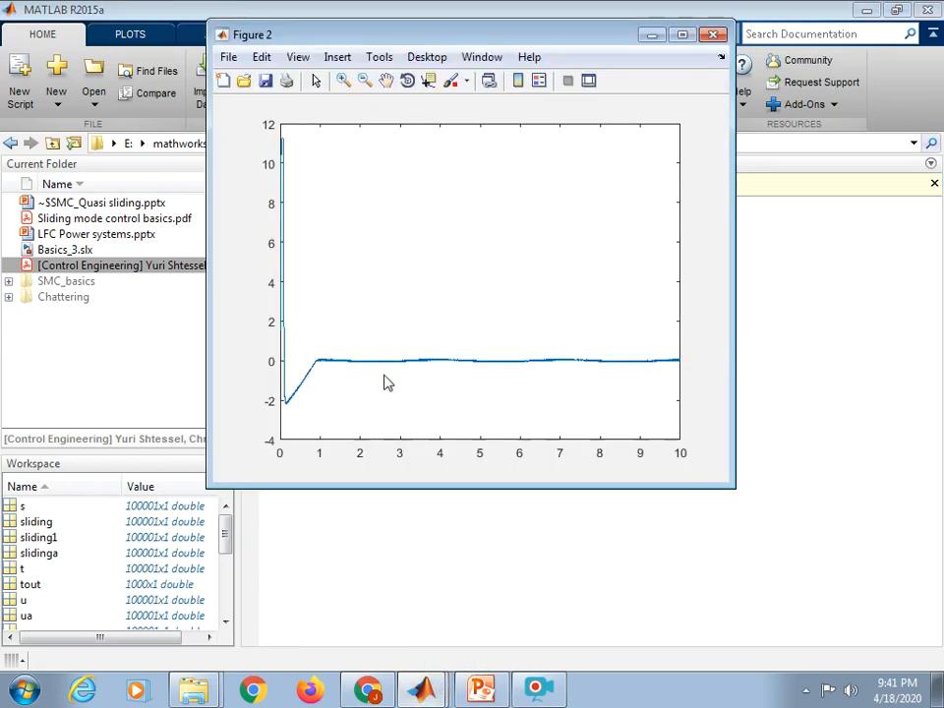
left_click(746, 350)
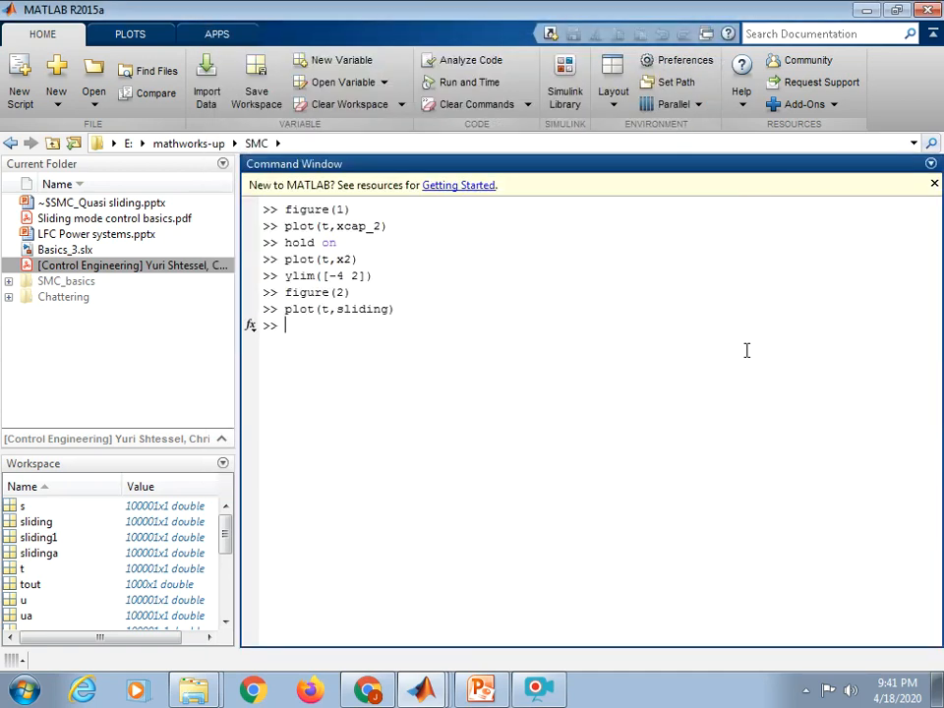
Create figure 3, plot u against t in it, bring the figure up for viewing and minimize it
type("figure(3)")
key("Return")
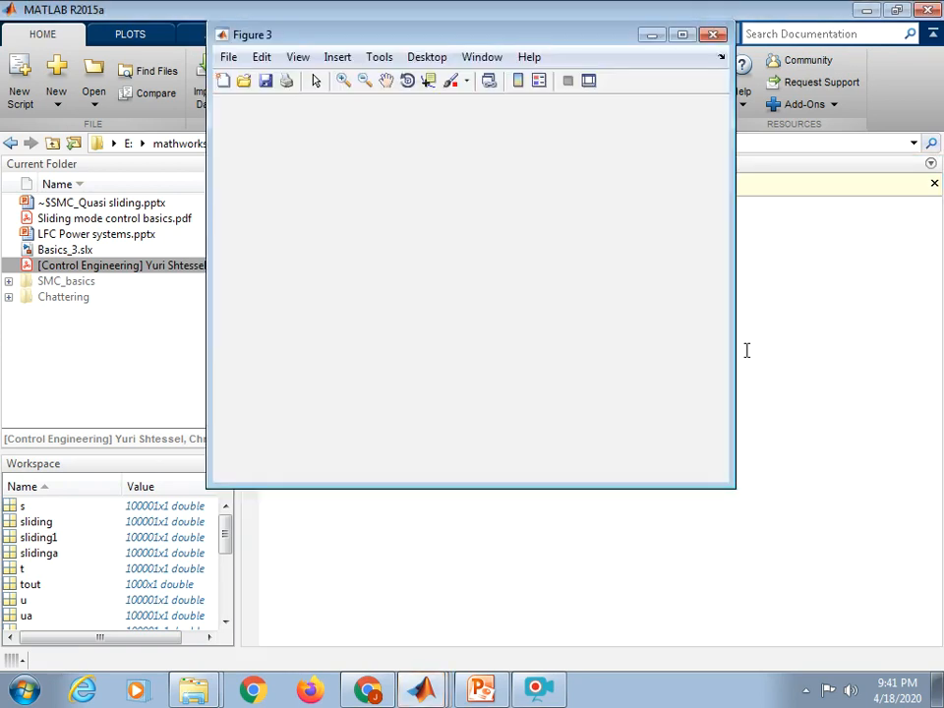
left_click(746, 349)
type("plo")
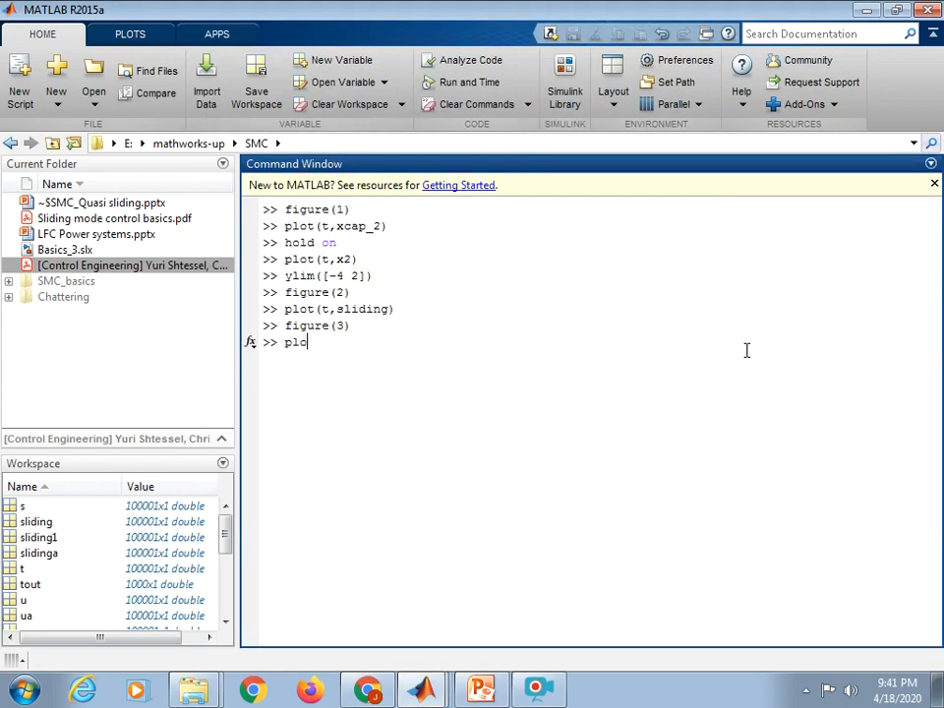
type("tt,u")
key("BackSpace")
key("BackSpace")
key("BackSpace")
type(")")
key("Return")
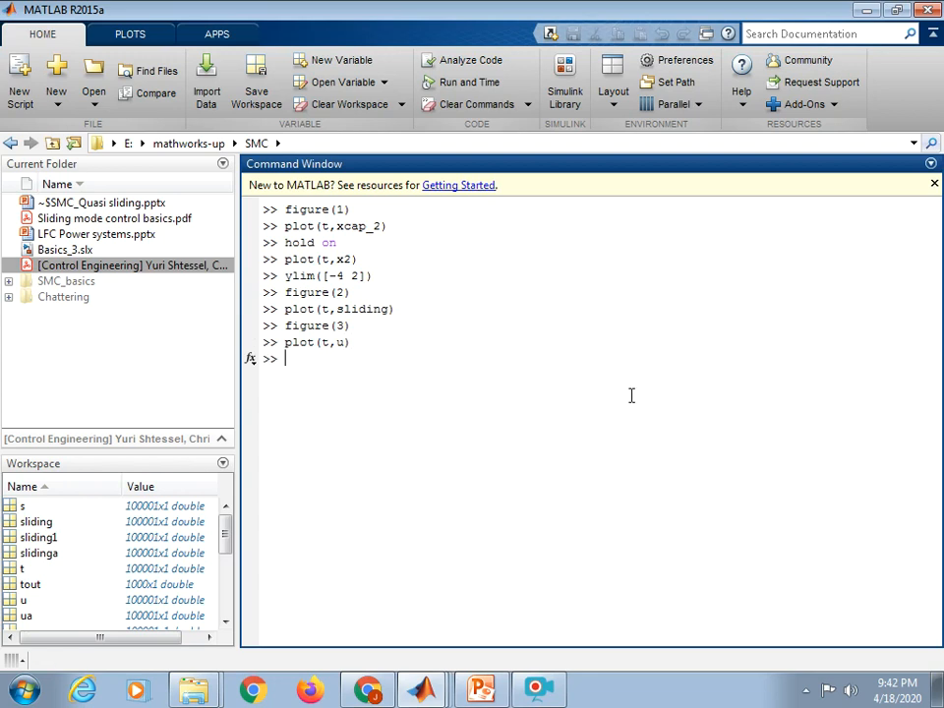
left_click(426, 666)
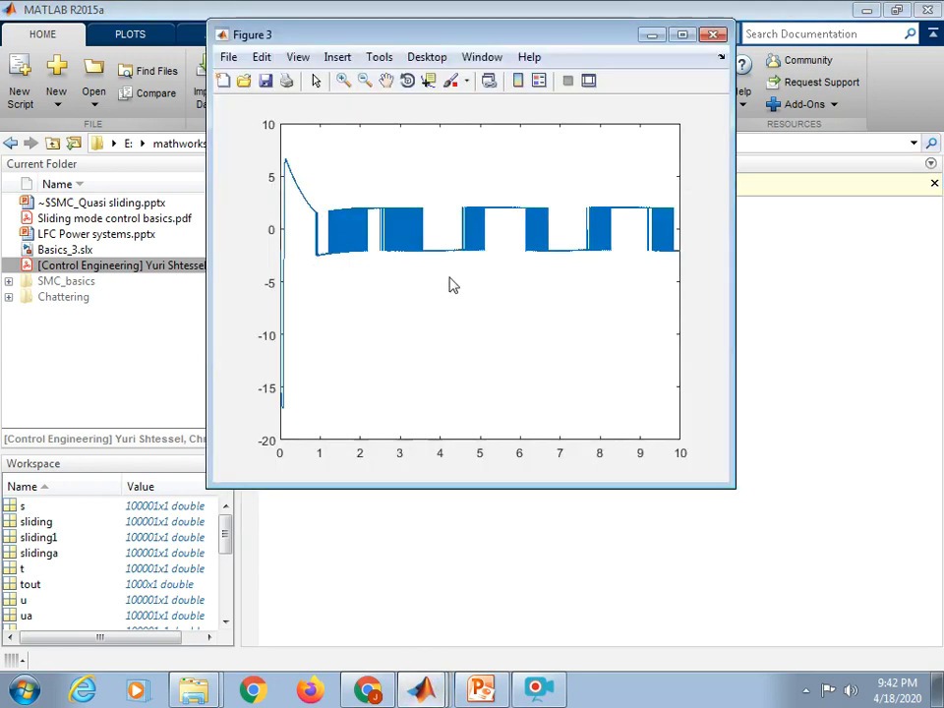
left_click(652, 37)
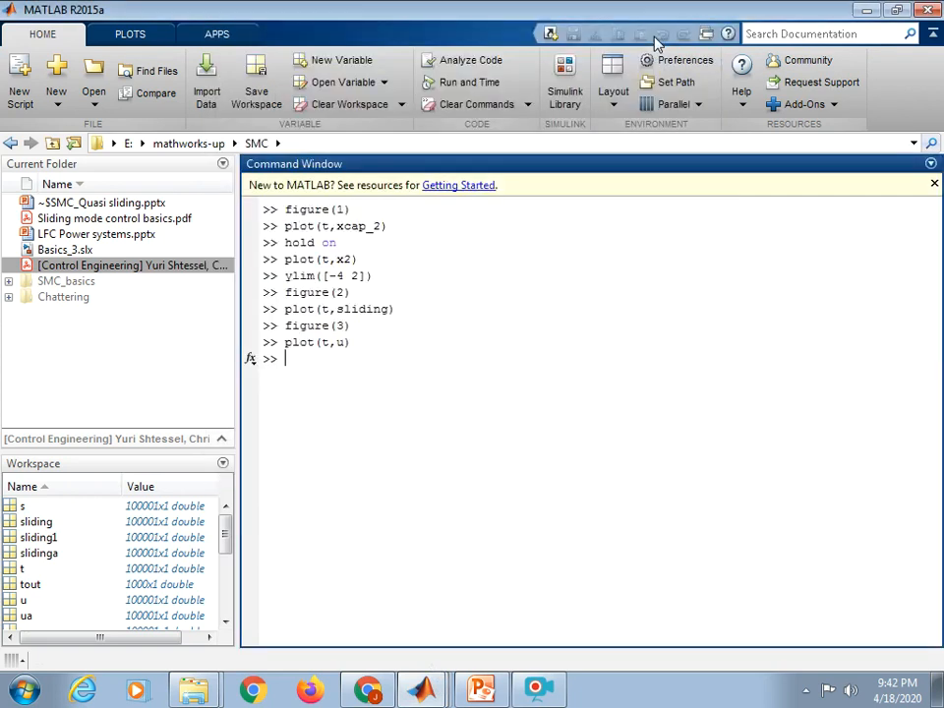
Switch to the SMC_SO presentation in PowerPoint, start the slide show from slide 4 and advance through the observations and references to the last slide
left_click(479, 689)
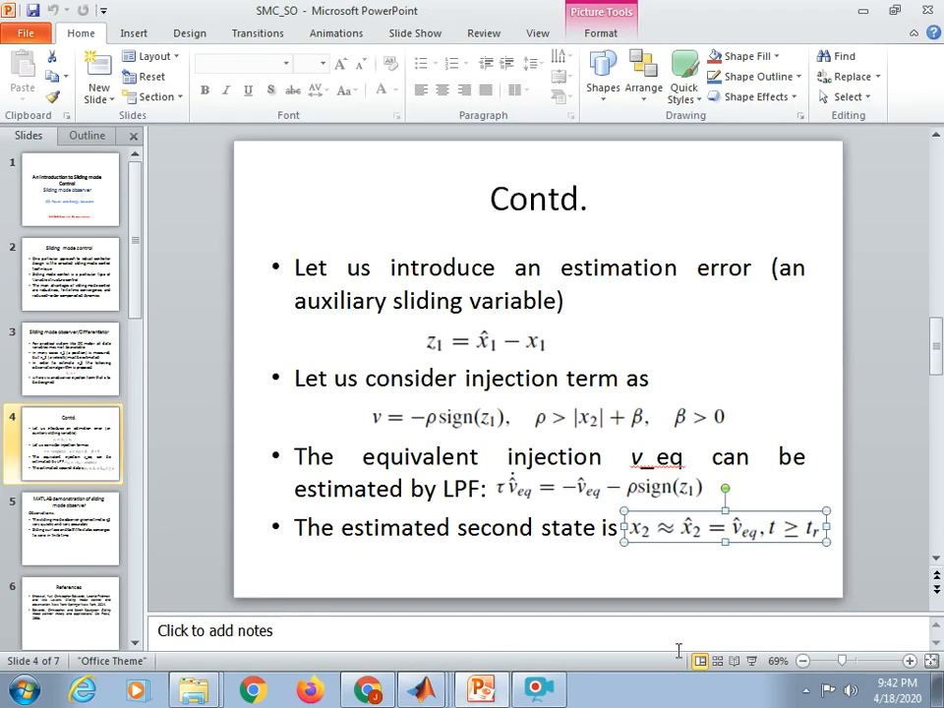
left_click(753, 661)
key("Right")
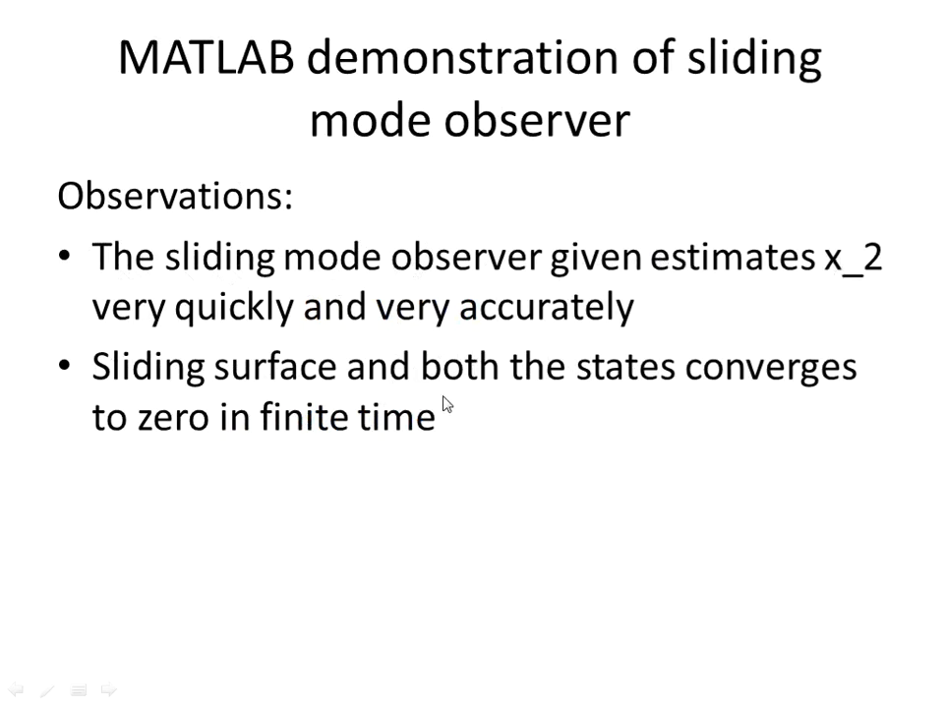
left_click(293, 450)
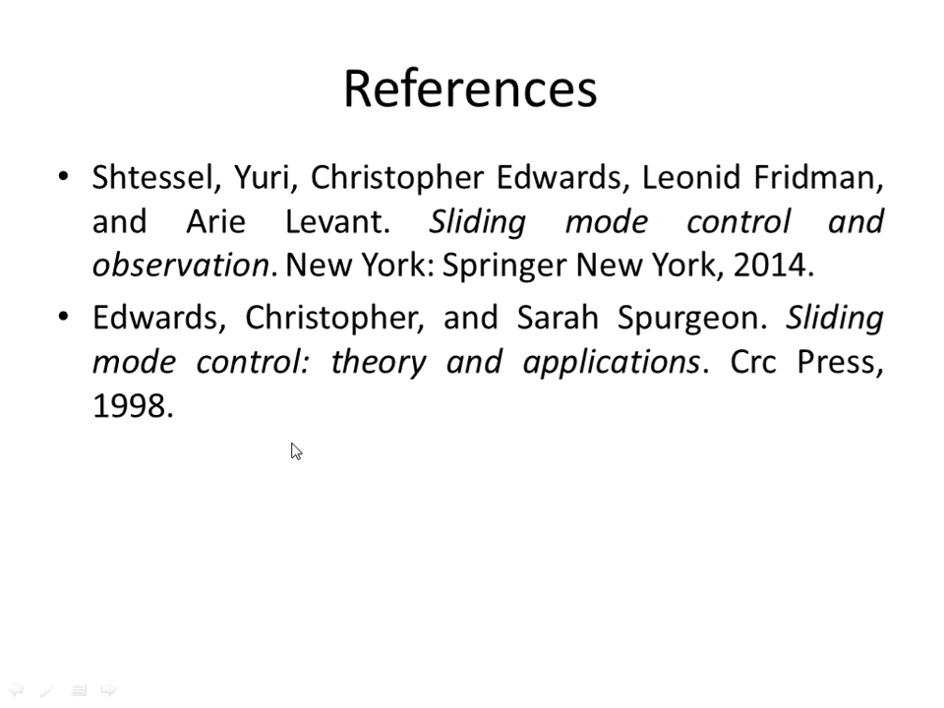
left_click(293, 450)
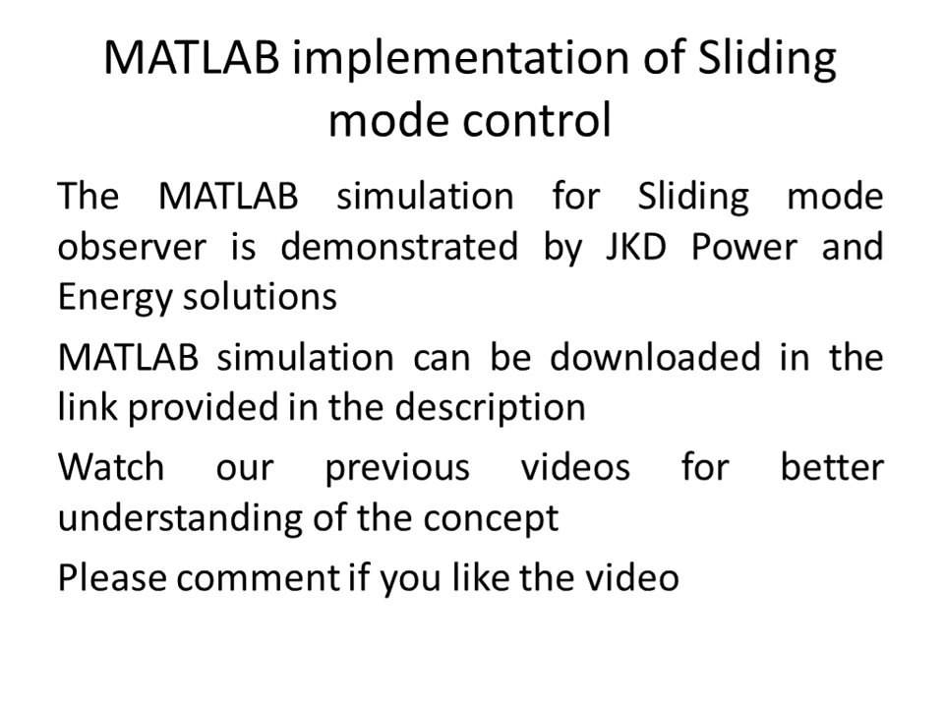